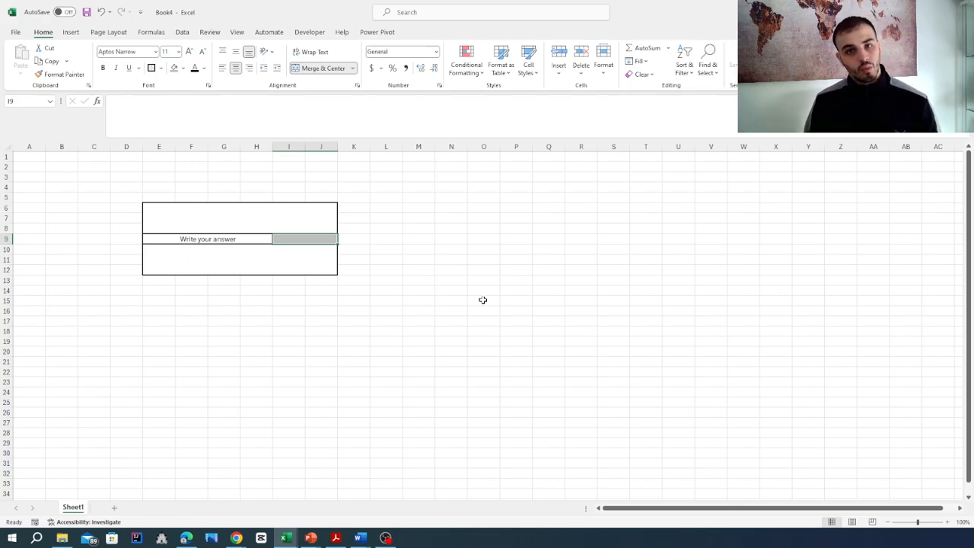
Show the Review tab's protection commands and select an empty cell such as N14
left_click(214, 37)
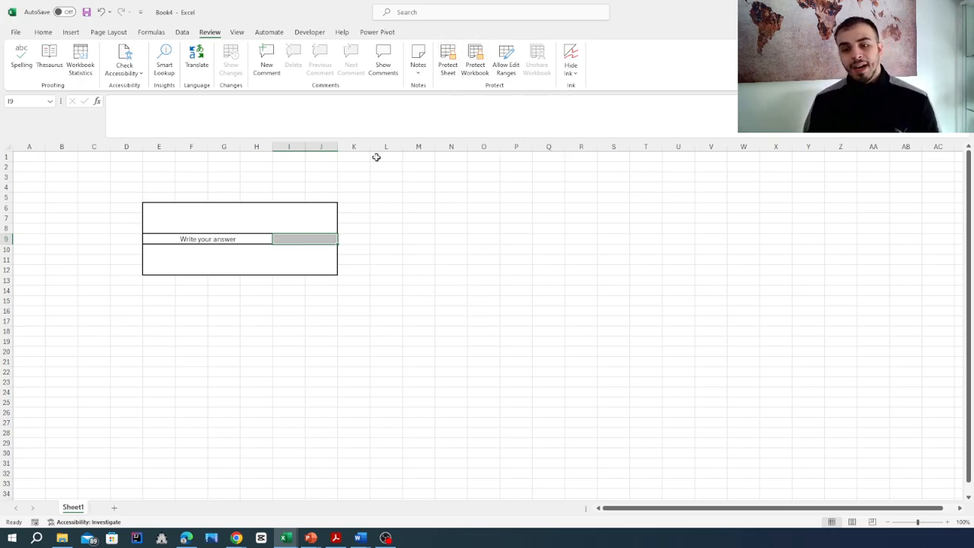
left_click(462, 290)
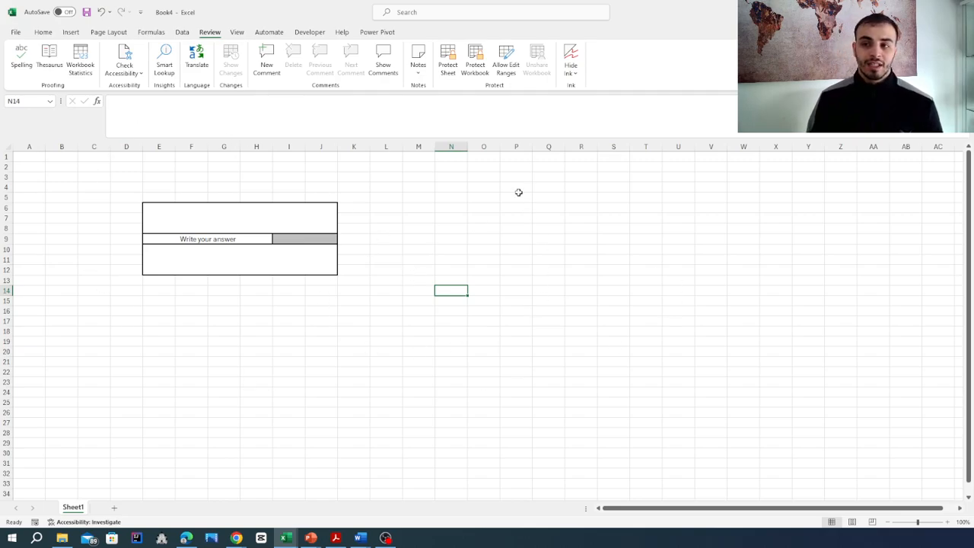
Protect the sheet with a password, entered and confirmed
left_click(449, 70)
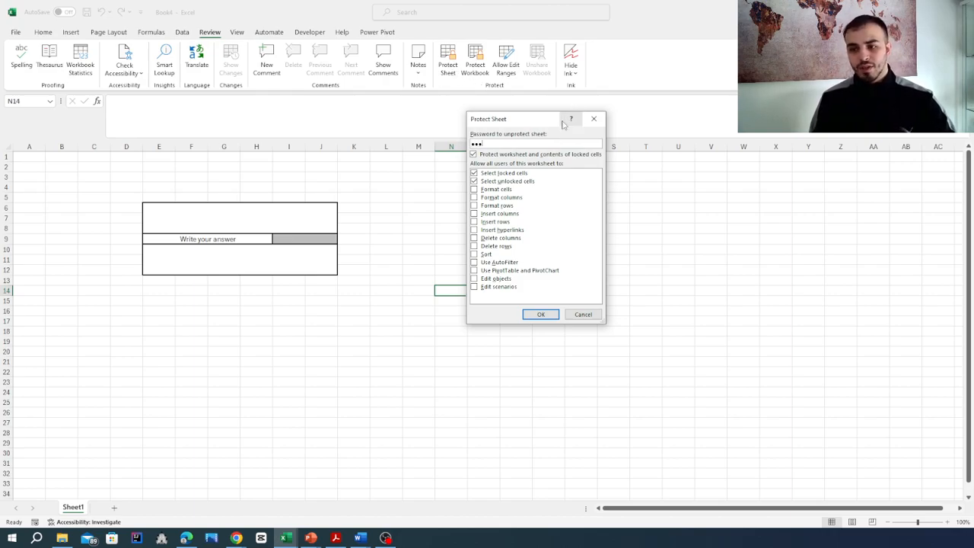
left_click(541, 314)
type("123")
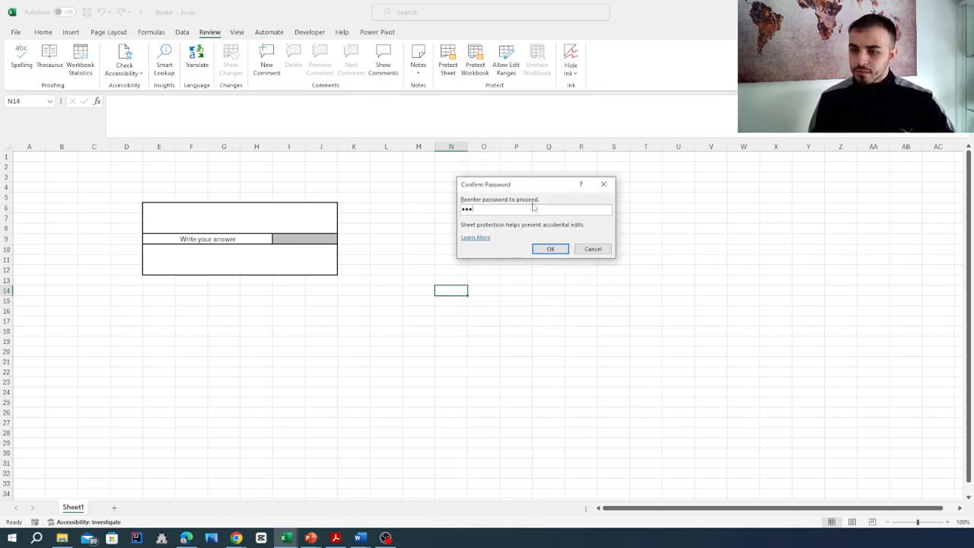
left_click(554, 249)
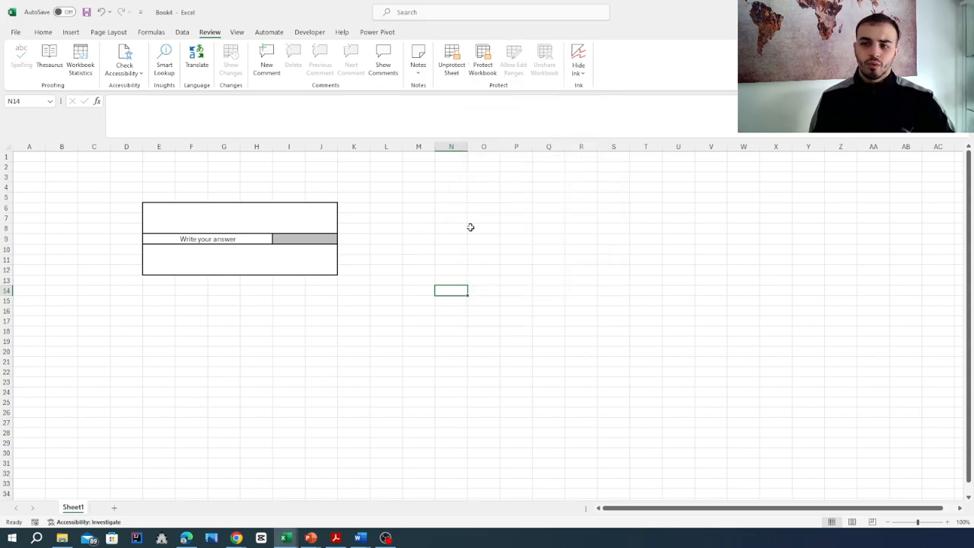
Confirm locked cell L14 rejects typing, then enter 5 in the answer cell and clear it
left_click(386, 287)
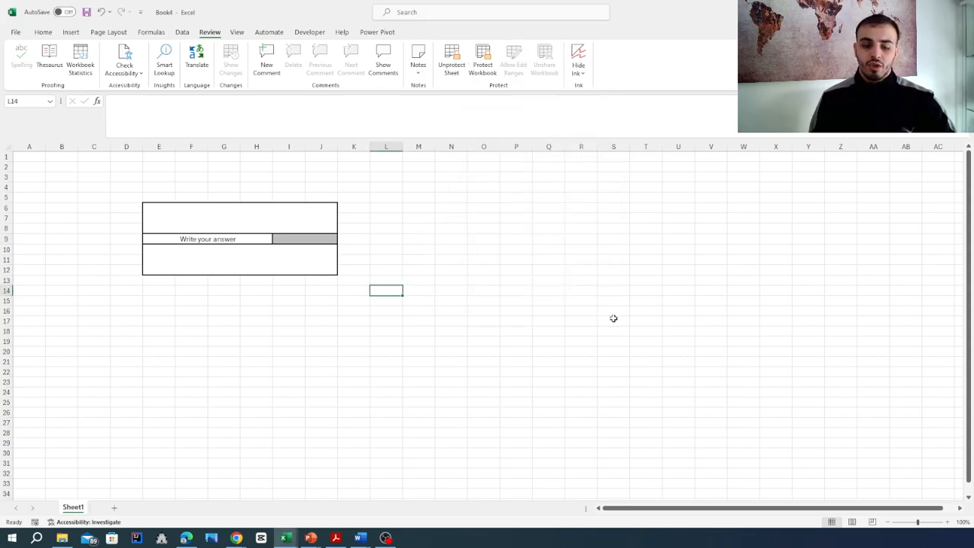
key("a")
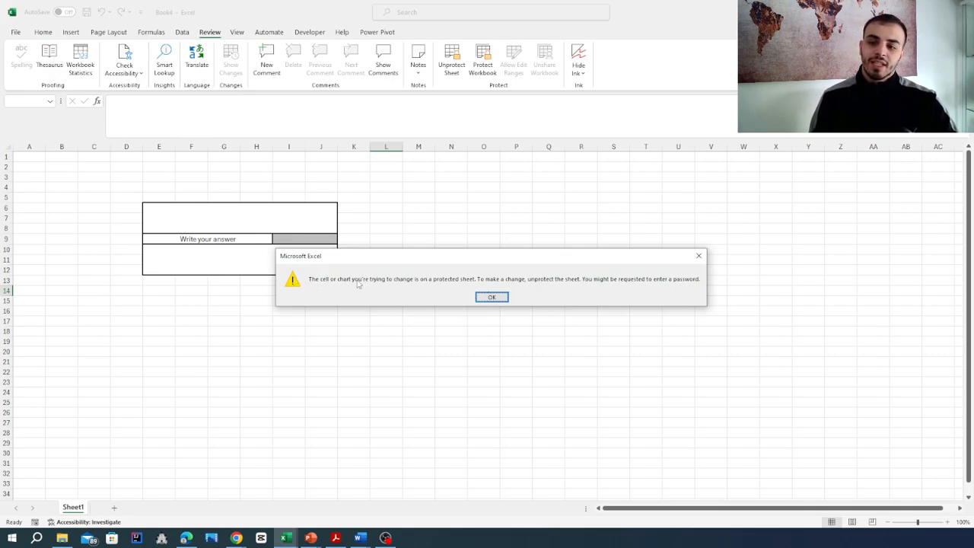
left_click(491, 297)
left_click(277, 239)
type("5")
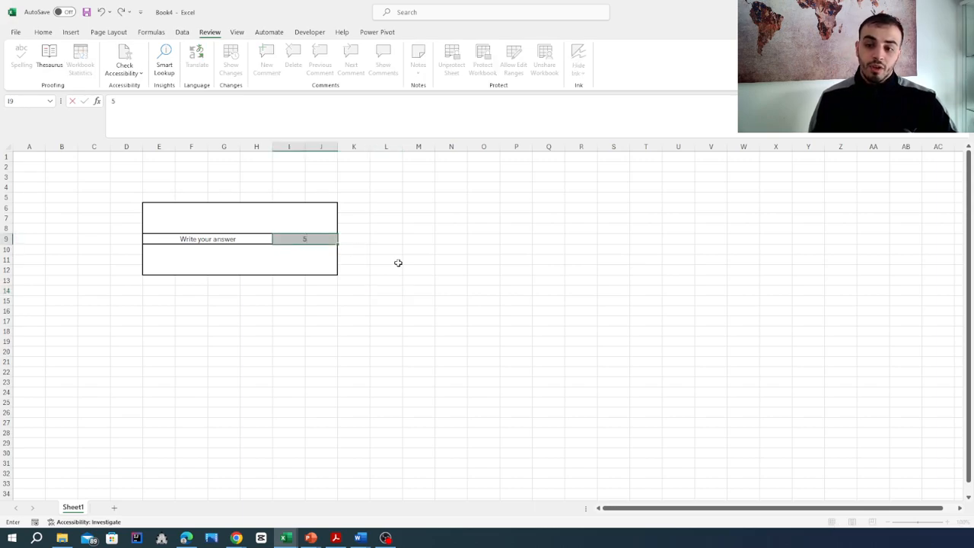
left_click(384, 298)
left_click(318, 241)
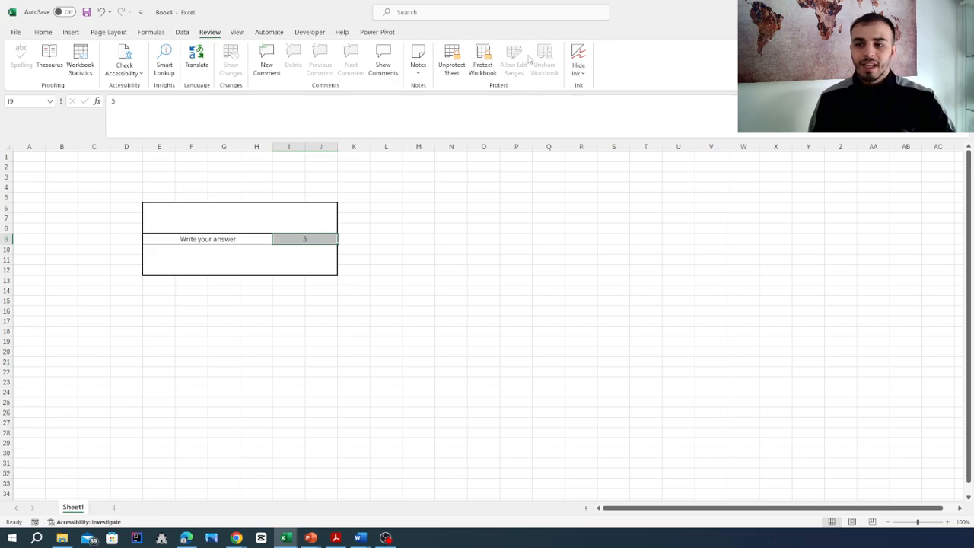
key("Delete")
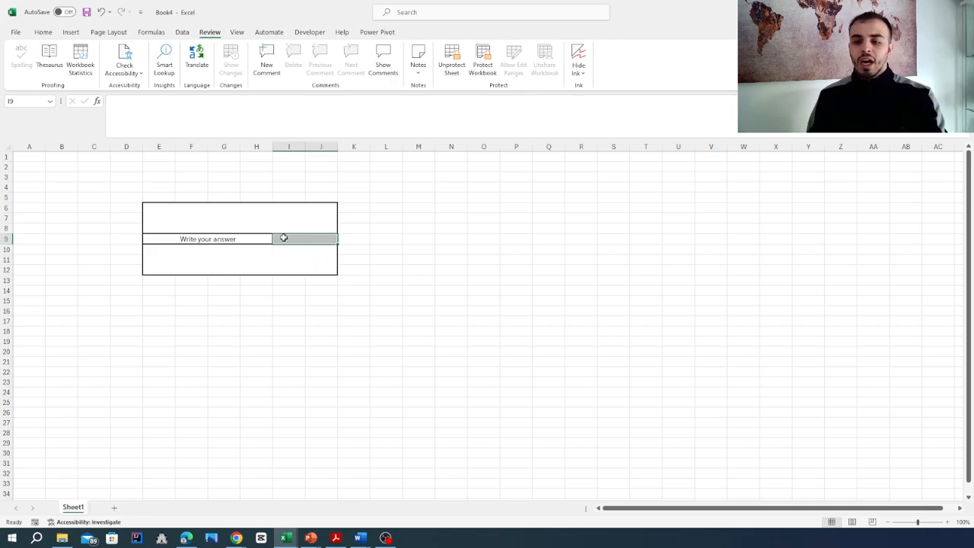
Verify the 'Write your answer' label and cell L3 refuse edits under protection
left_click(239, 243)
double_click(240, 244)
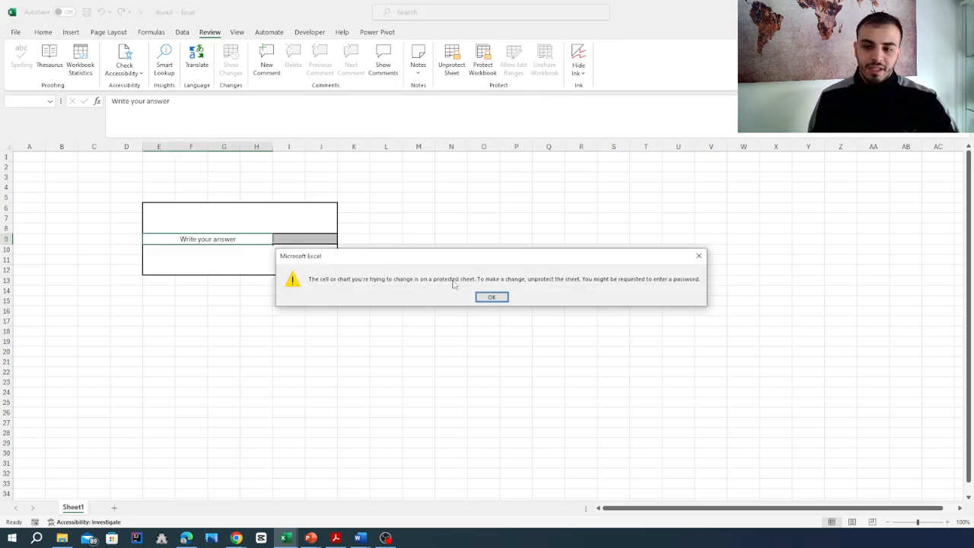
left_click(489, 297)
left_click(379, 177)
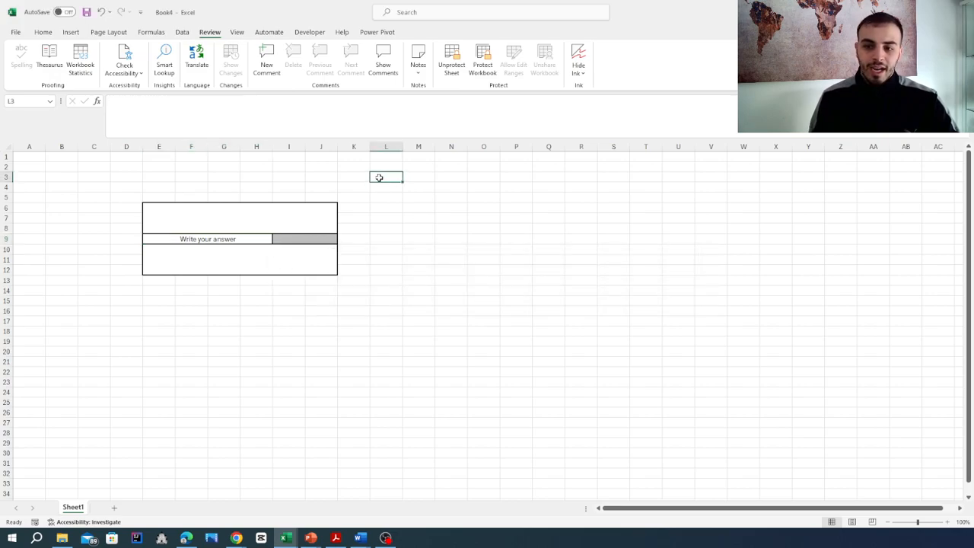
double_click(379, 177)
left_click(491, 298)
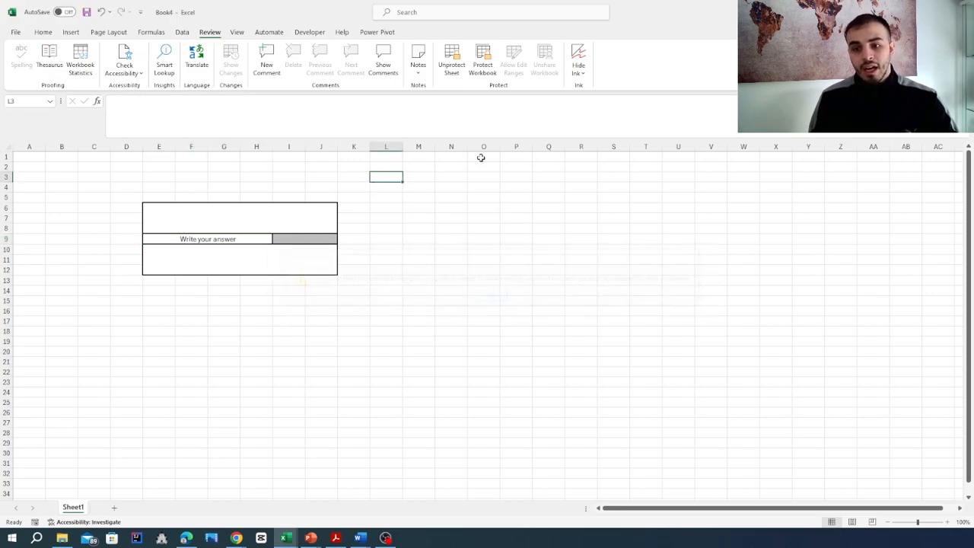
Unprotect the sheet with its password and select the grey answer cell
left_click(454, 69)
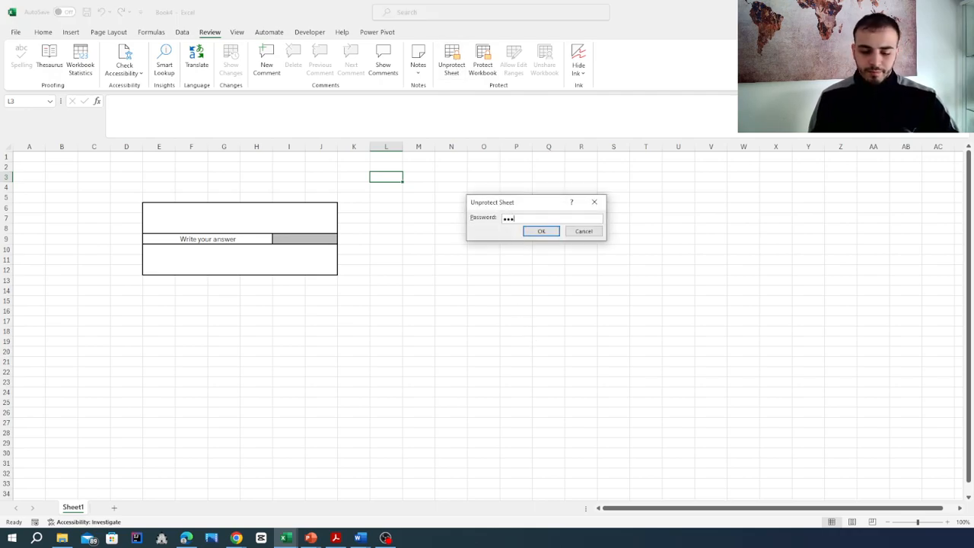
key("Return")
left_click(431, 300)
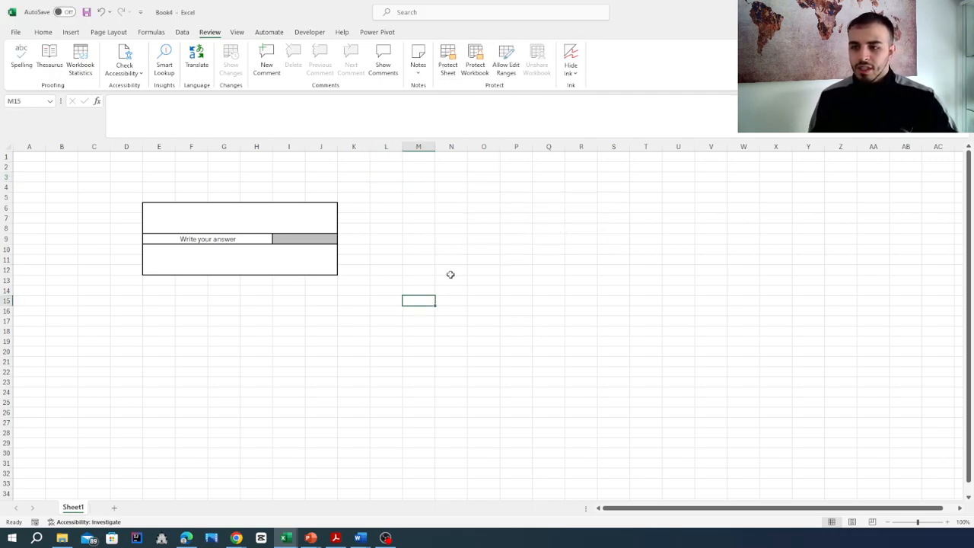
left_click(299, 239)
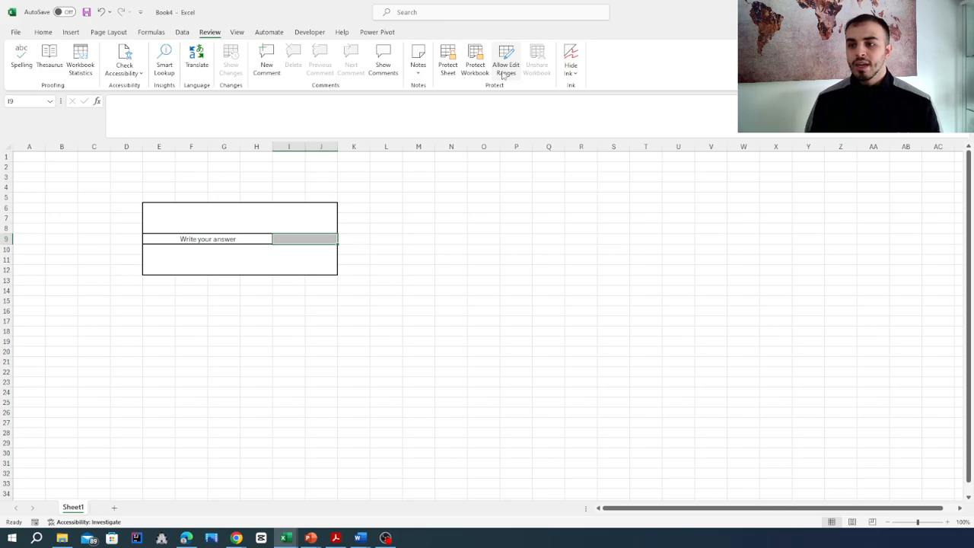
Delete Range1 from Allow Edit Ranges and confirm the list is now empty
left_click(502, 74)
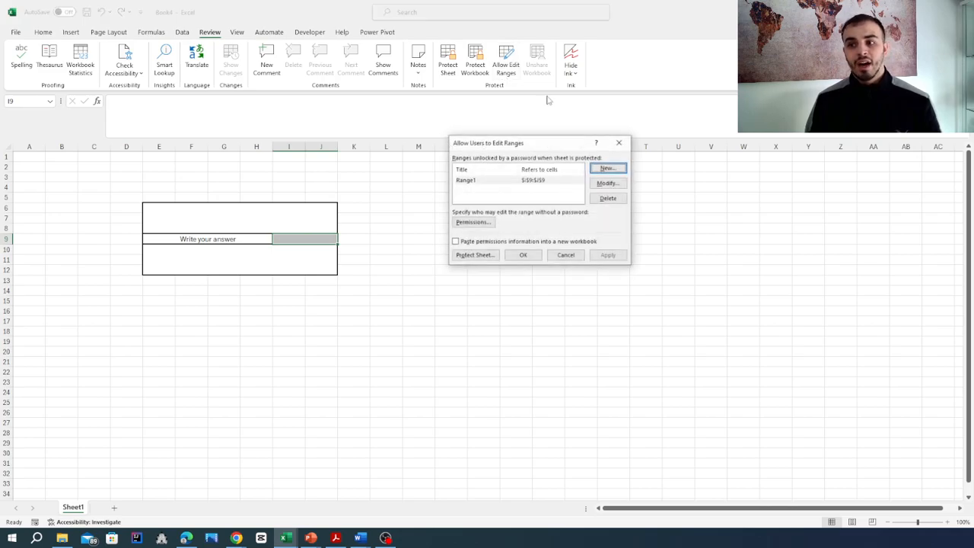
left_click(490, 182)
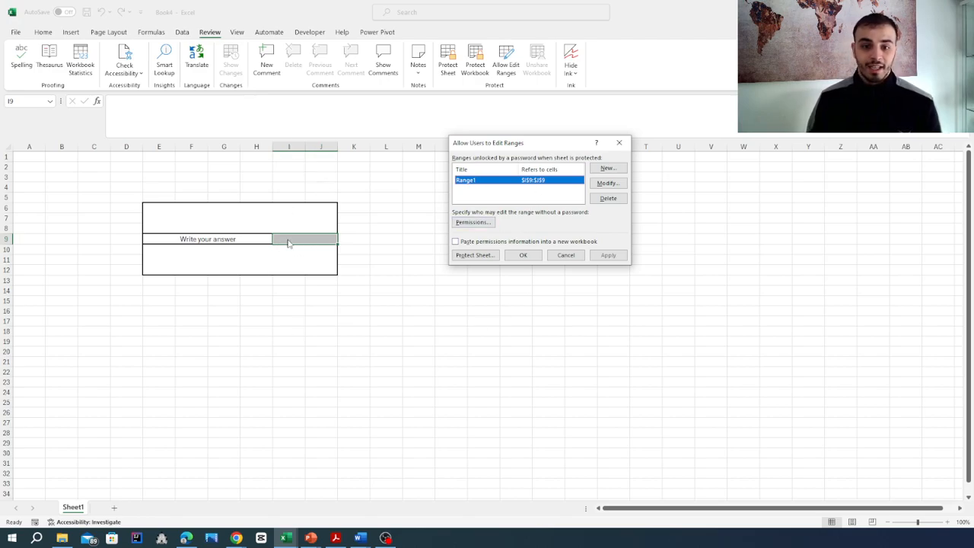
left_click(613, 199)
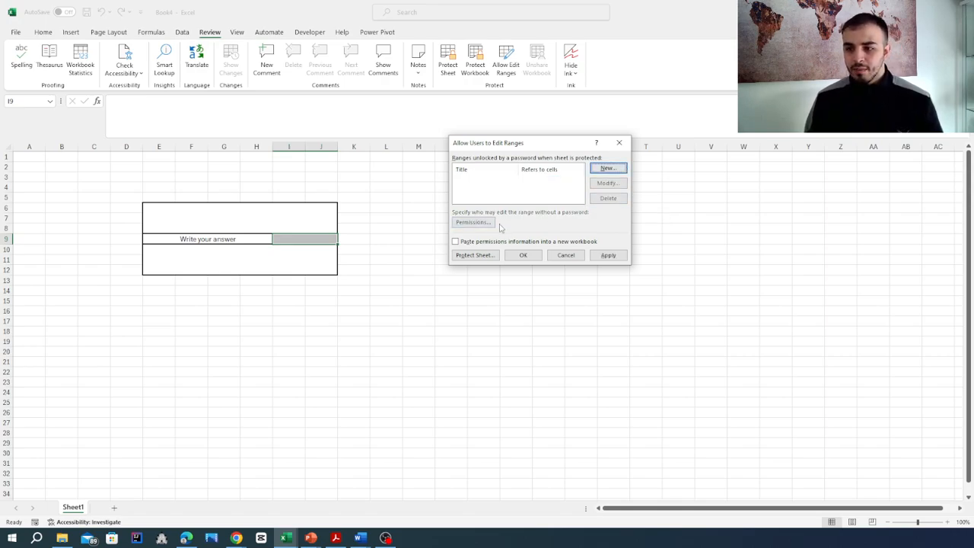
left_click(521, 256)
left_click(505, 57)
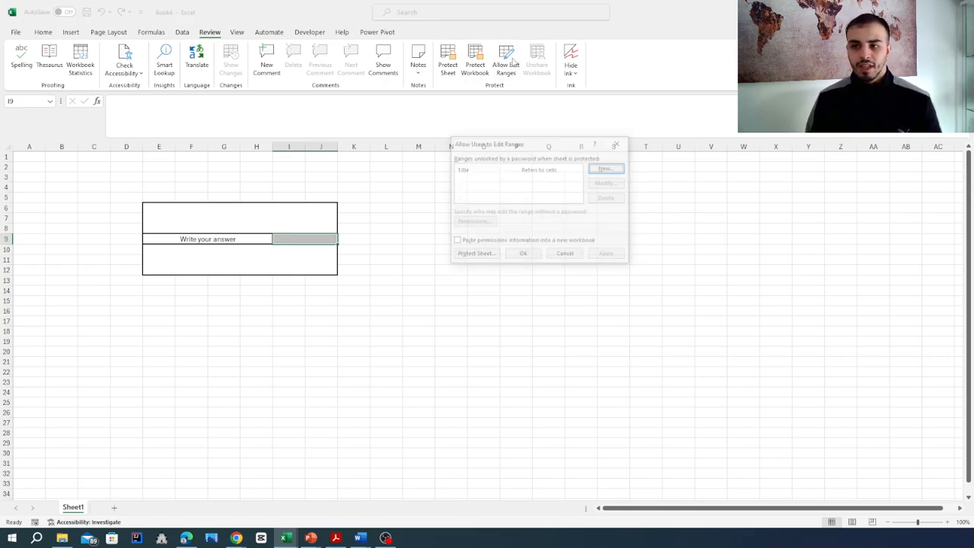
left_click(618, 142)
Re-protect the sheet with the password and confirm the answer cell now refuses edits
left_click(443, 61)
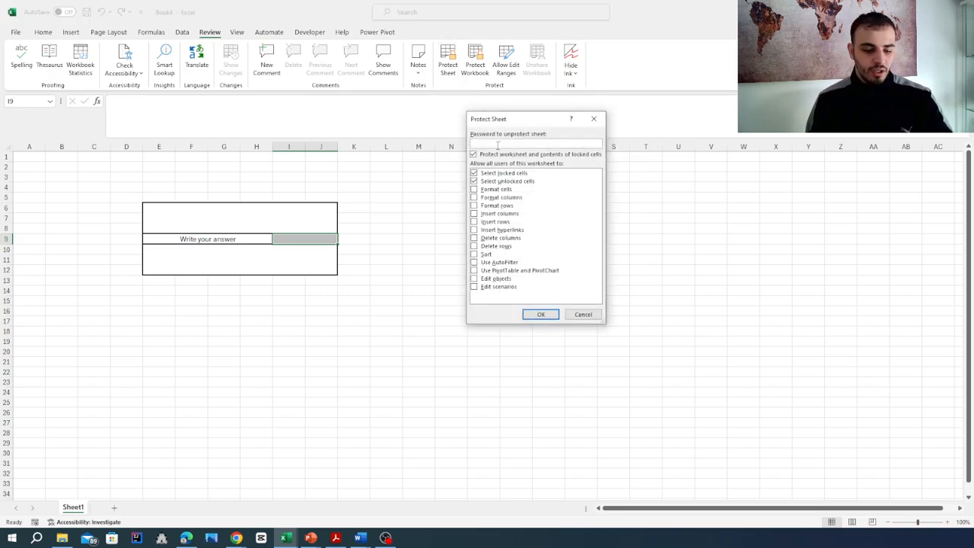
left_click(539, 314)
type("123")
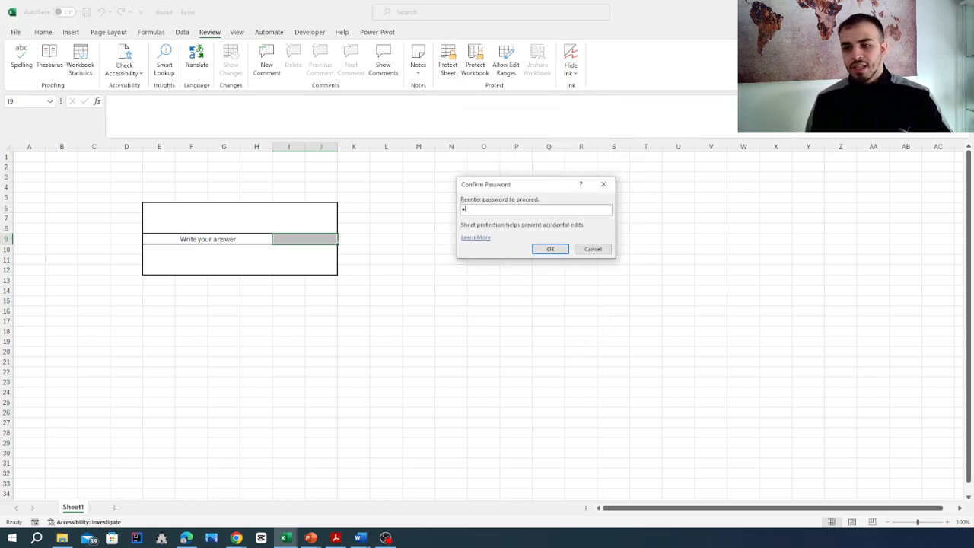
left_click(549, 251)
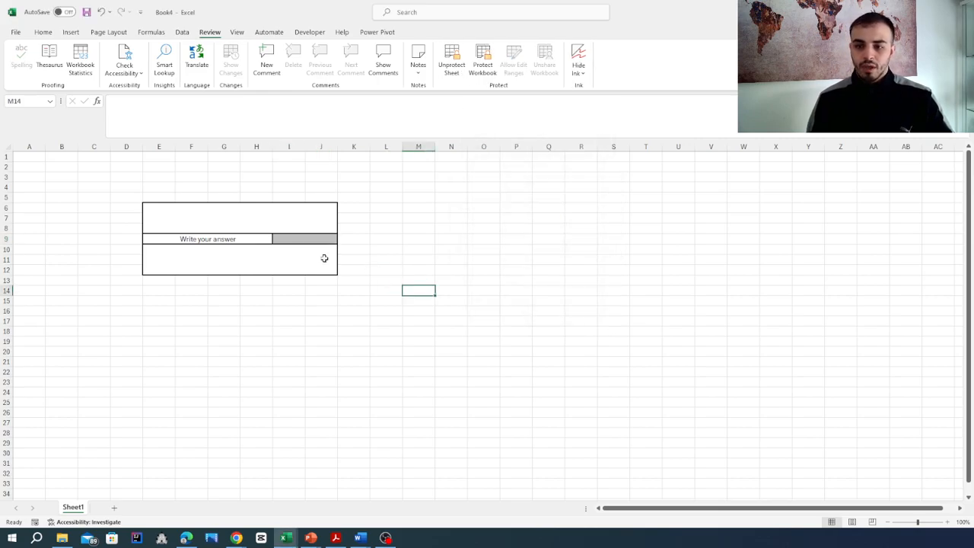
double_click(309, 237)
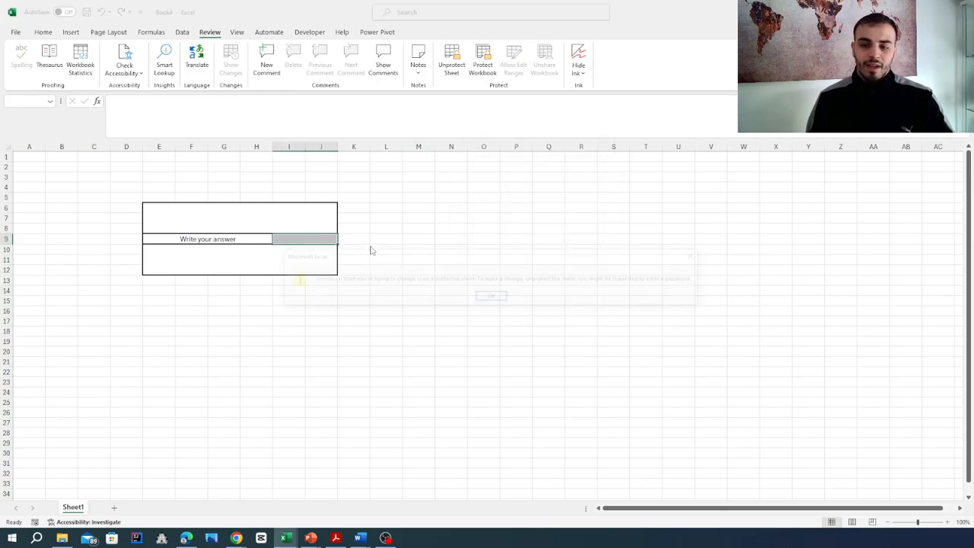
left_click(493, 297)
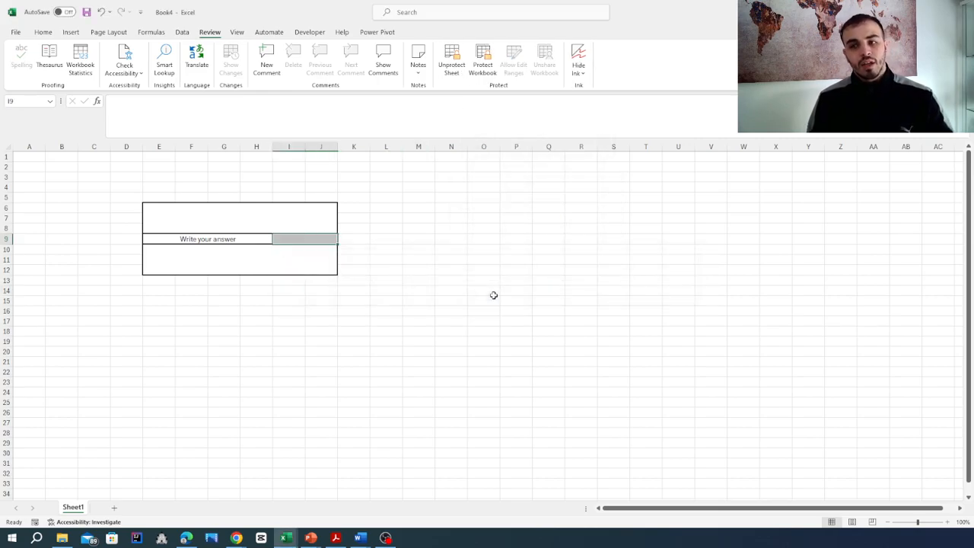
left_click(441, 278)
Unprotect the sheet with its password, then select the E10 box, answer cell and N11
left_click(452, 68)
type("123")
left_click(535, 233)
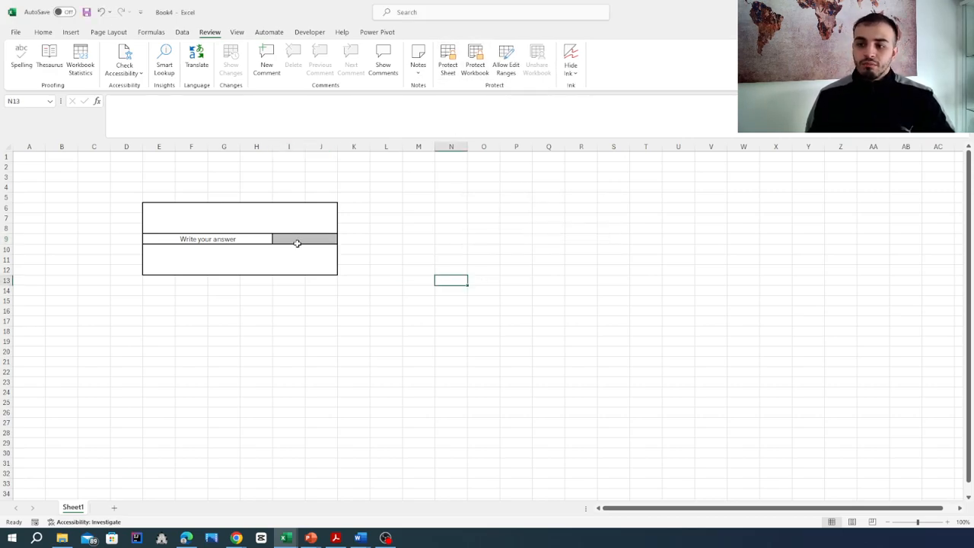
left_click(286, 266)
left_click(302, 239)
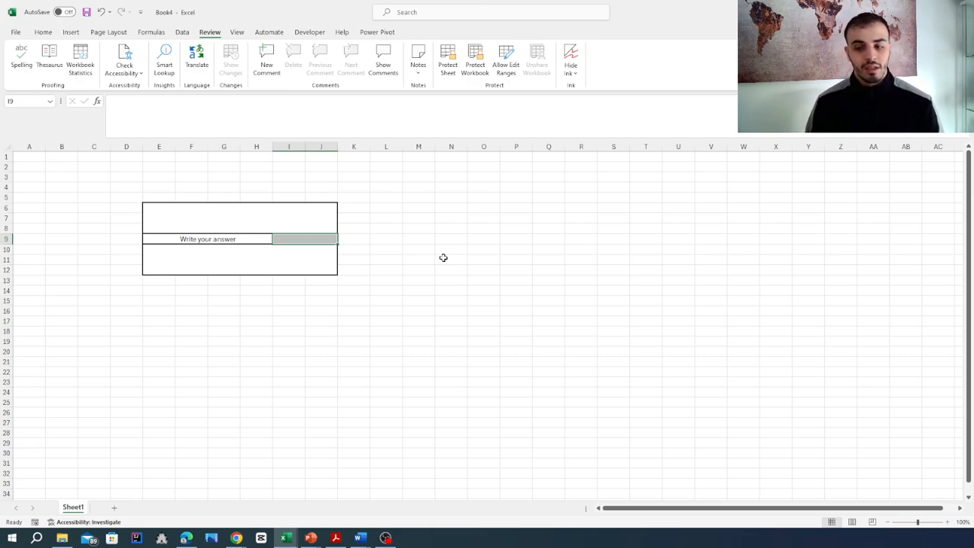
left_click(443, 257)
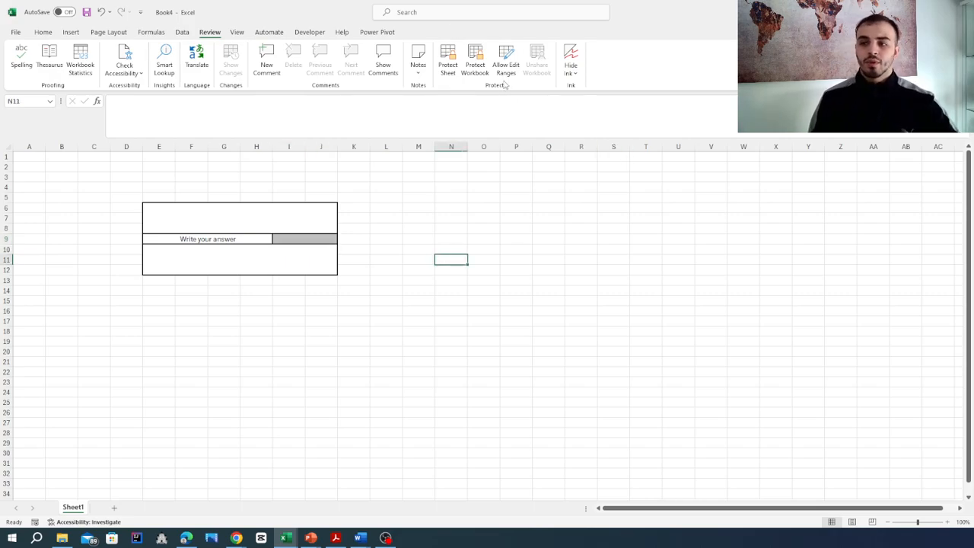
Add editable range Range1 for $I$9:$J$9 without a range password and verify it's listed
left_click(276, 239)
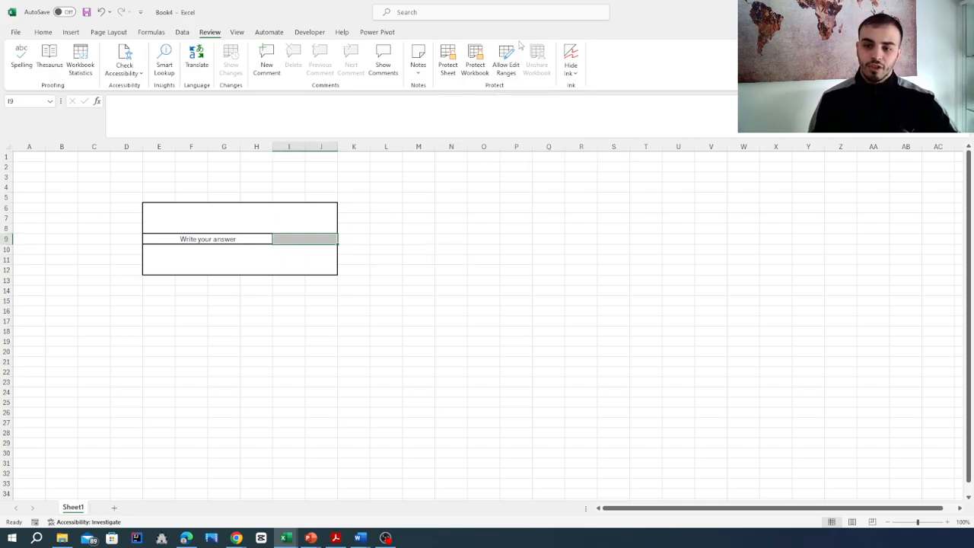
left_click(508, 61)
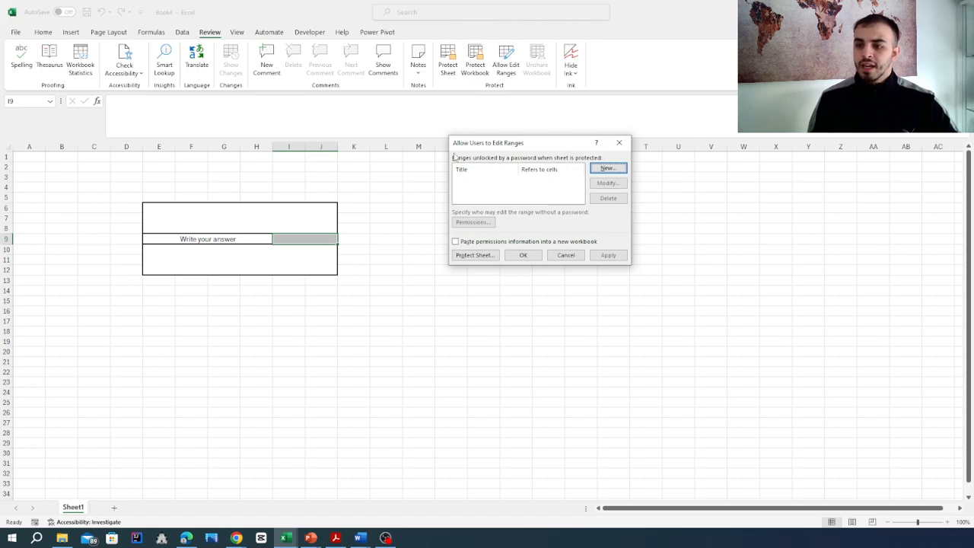
left_click(608, 168)
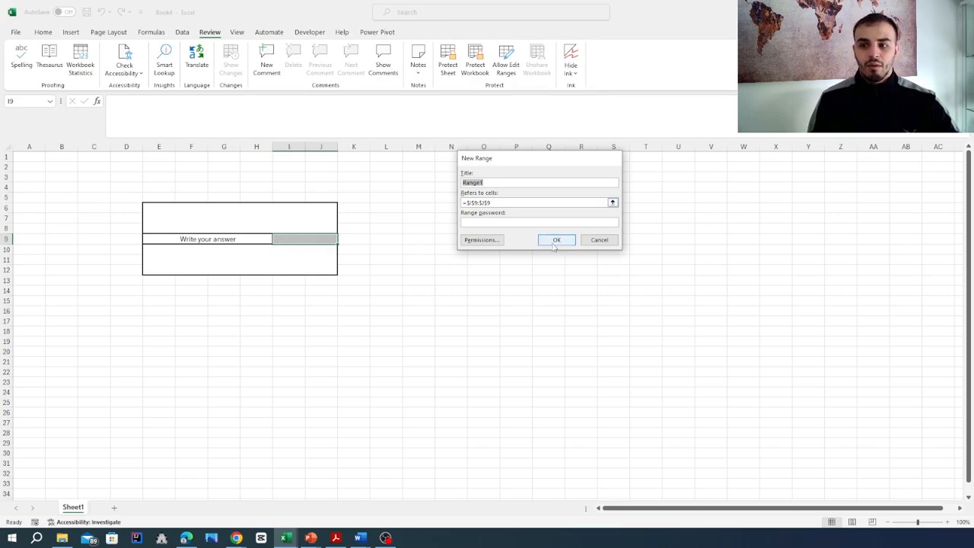
left_click(555, 242)
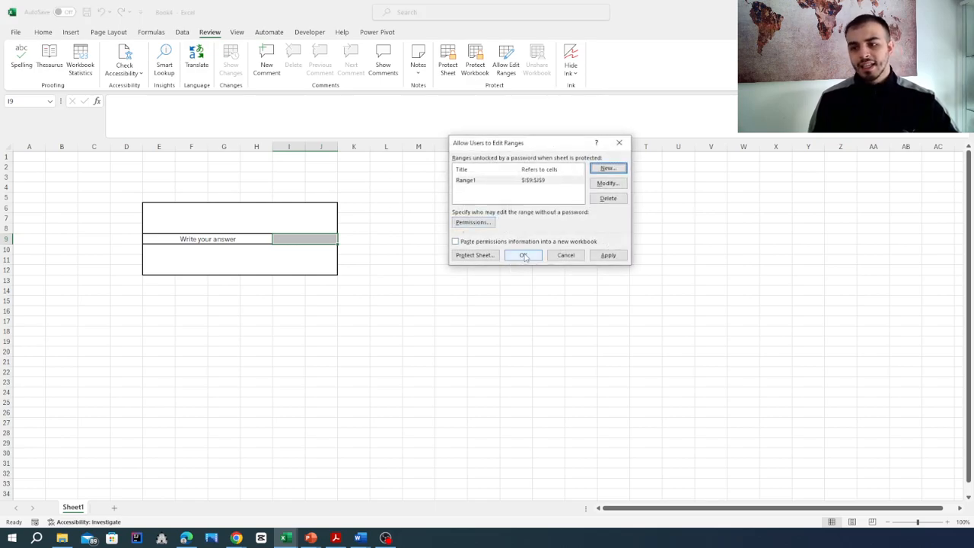
left_click(523, 255)
left_click(511, 361)
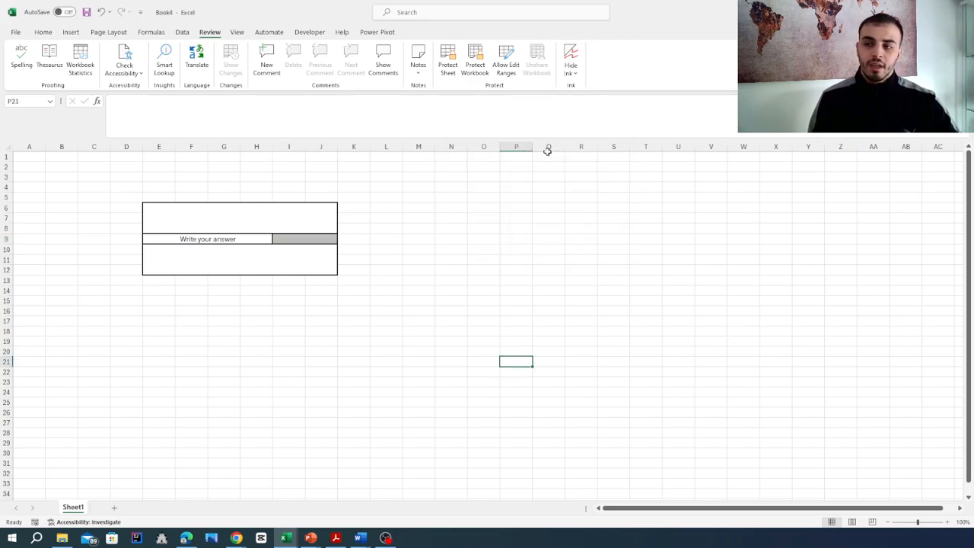
left_click(506, 69)
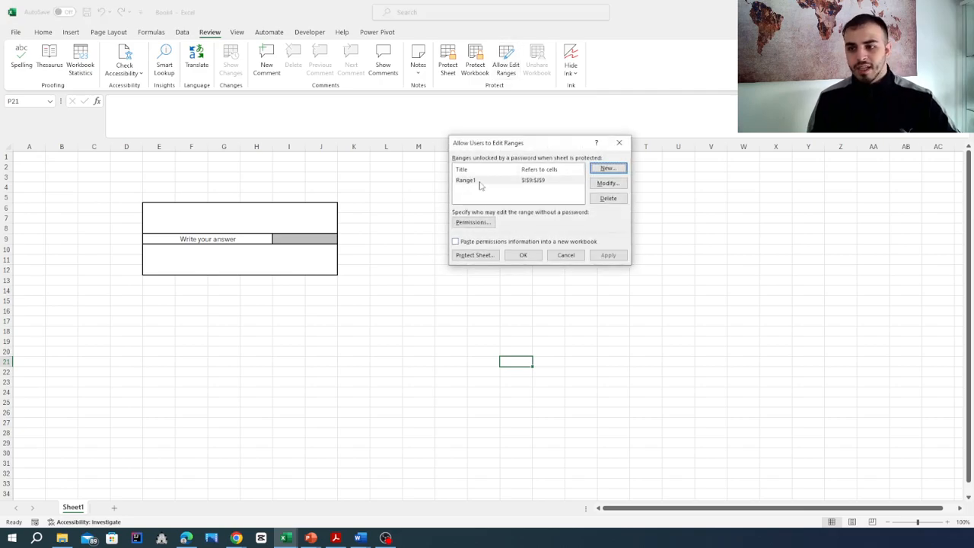
left_click(619, 142)
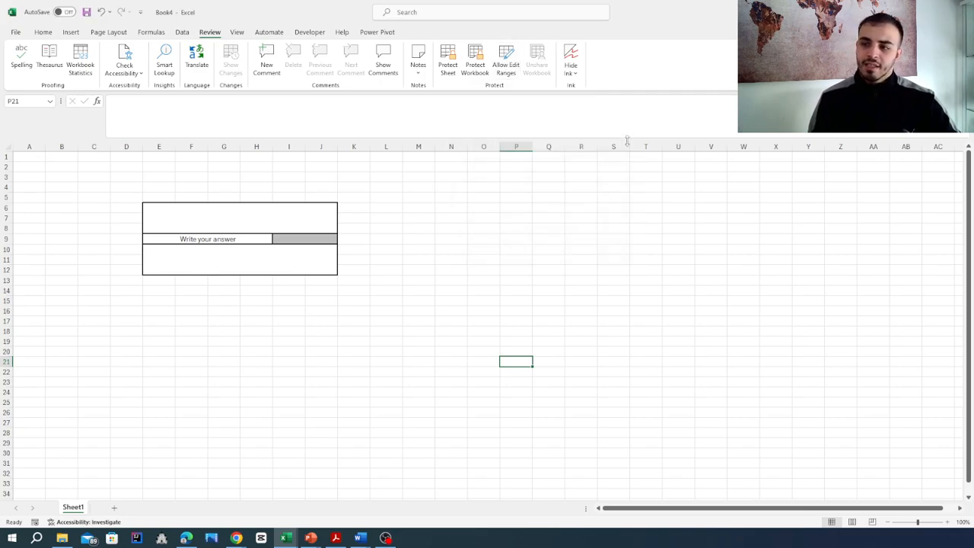
Protect the sheet with a password, entered and confirmed
left_click(446, 65)
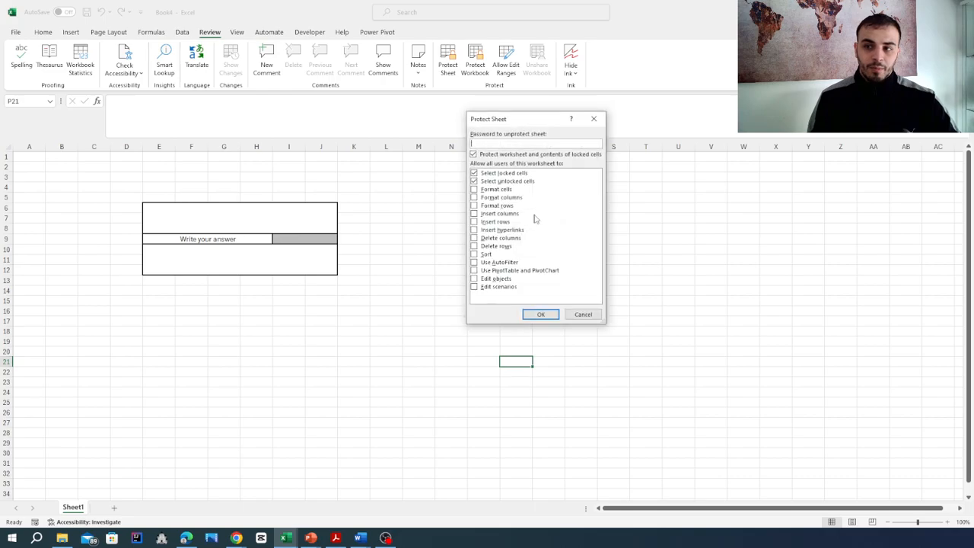
type("123")
left_click(538, 315)
type("123")
left_click(551, 251)
Enter 123 in the answer cell and check locked cells O10 and P2 reject edits
left_click(413, 326)
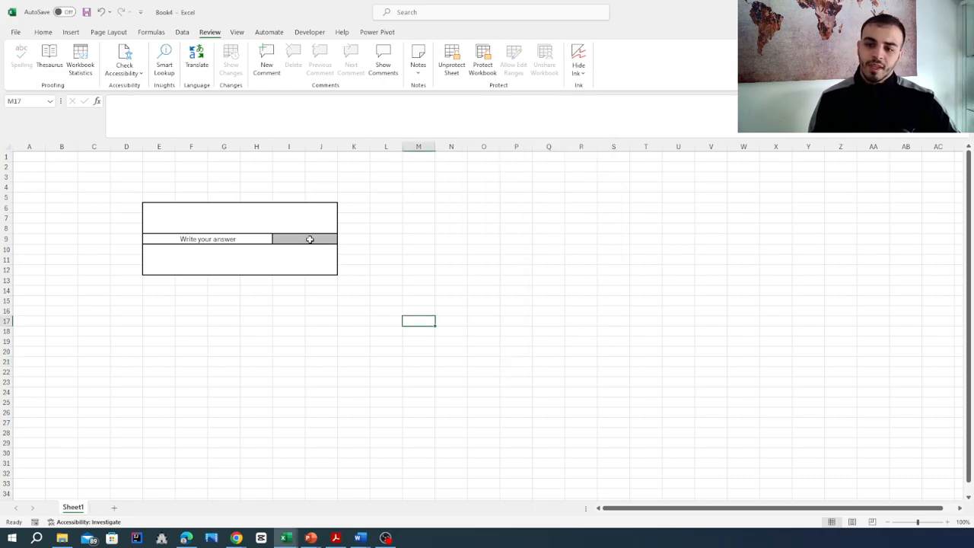
left_click(308, 239)
type("123")
double_click(472, 250)
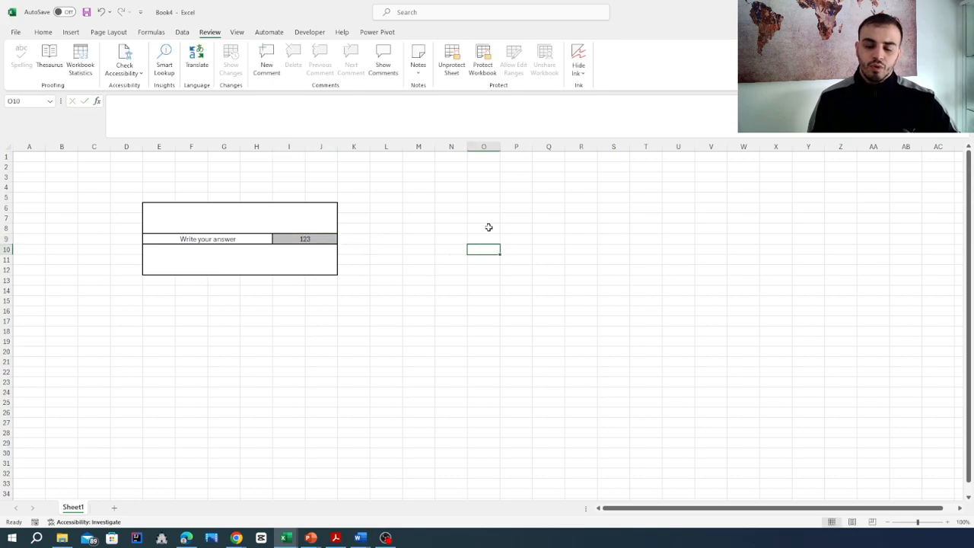
left_click(492, 298)
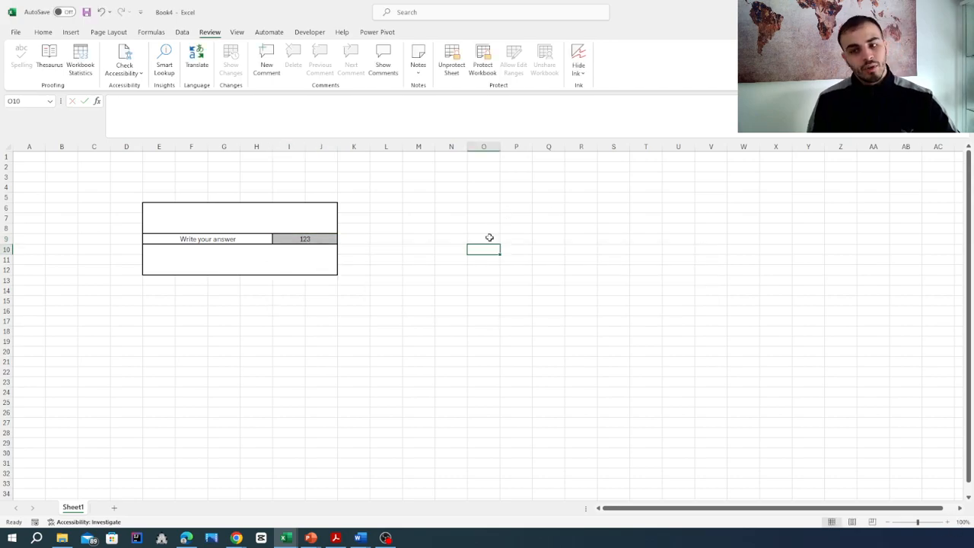
left_click(509, 168)
key("1")
left_click(491, 297)
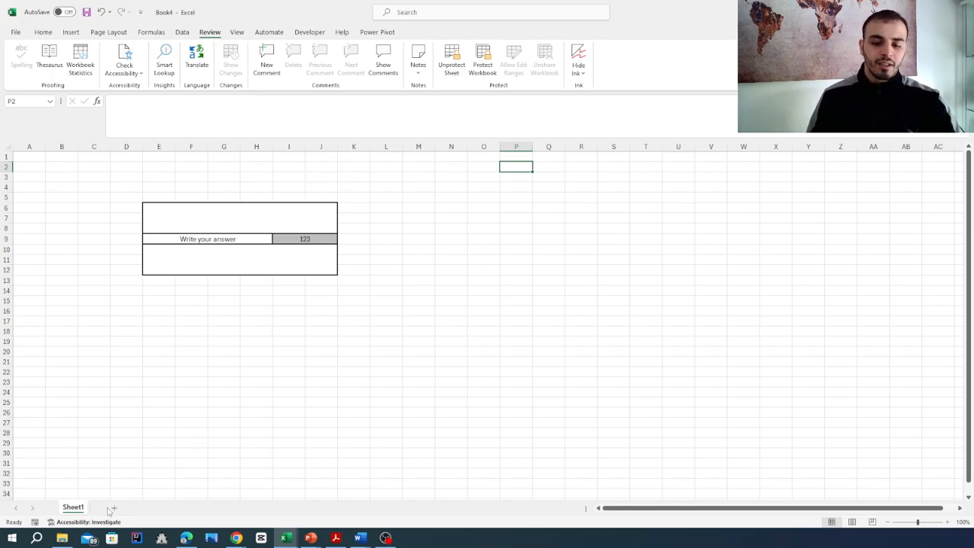
left_click(428, 209)
double_click(428, 209)
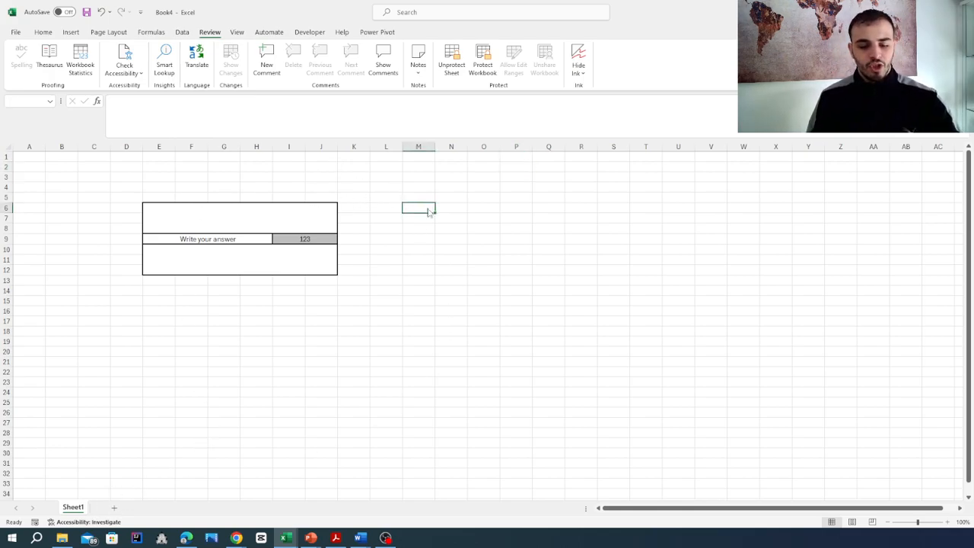
left_click(498, 295)
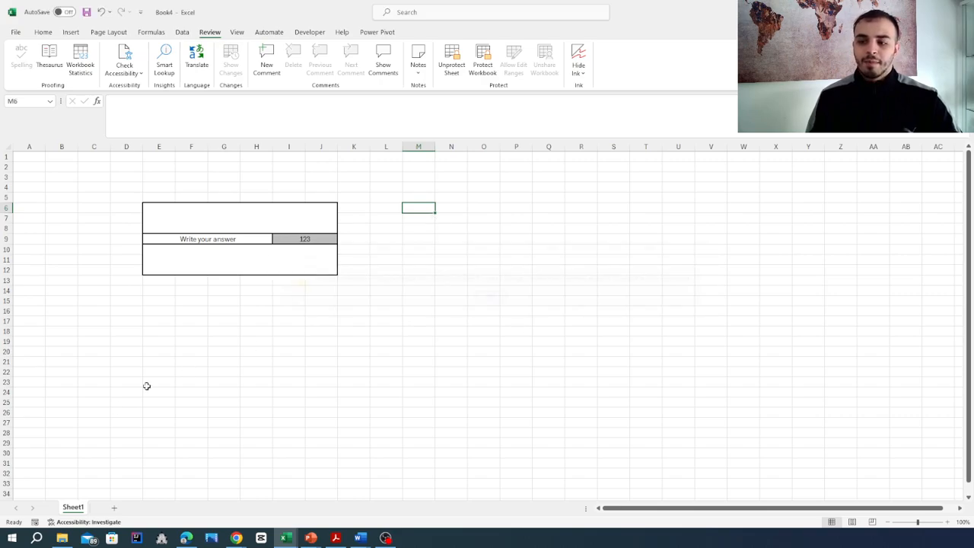
left_click(149, 507)
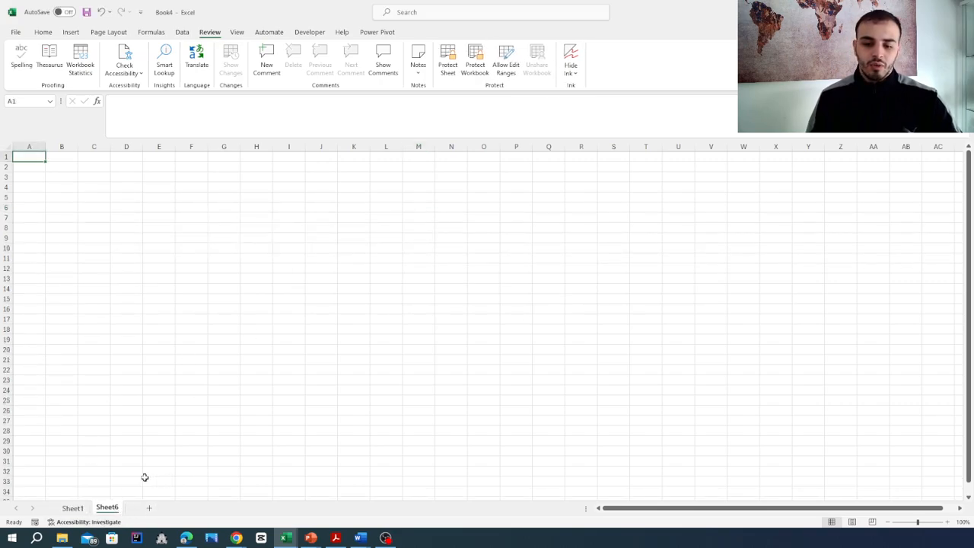
left_click(289, 267)
type("gwrg")
key("BackSpace")
key("BackSpace")
key("BackSpace")
key("BackSpace")
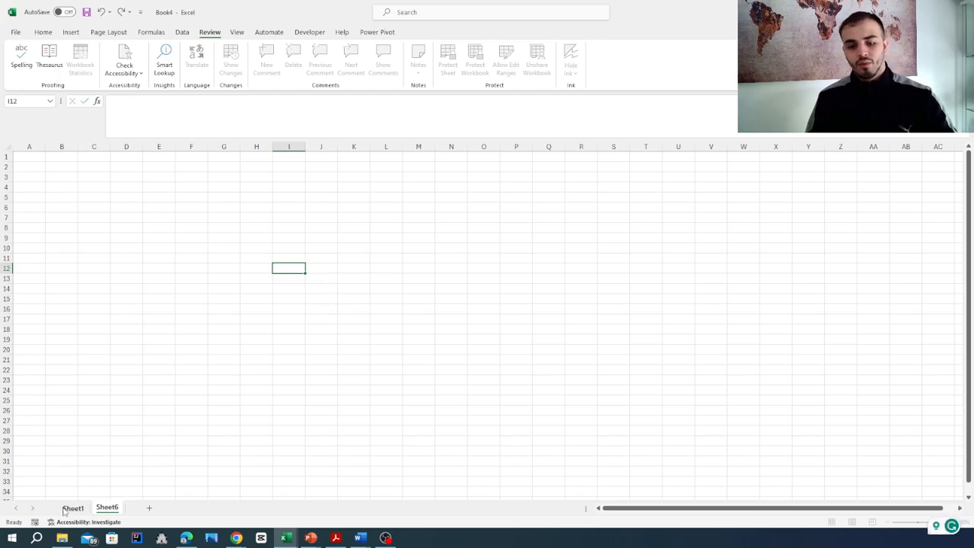
left_click(67, 509)
right_click(109, 508)
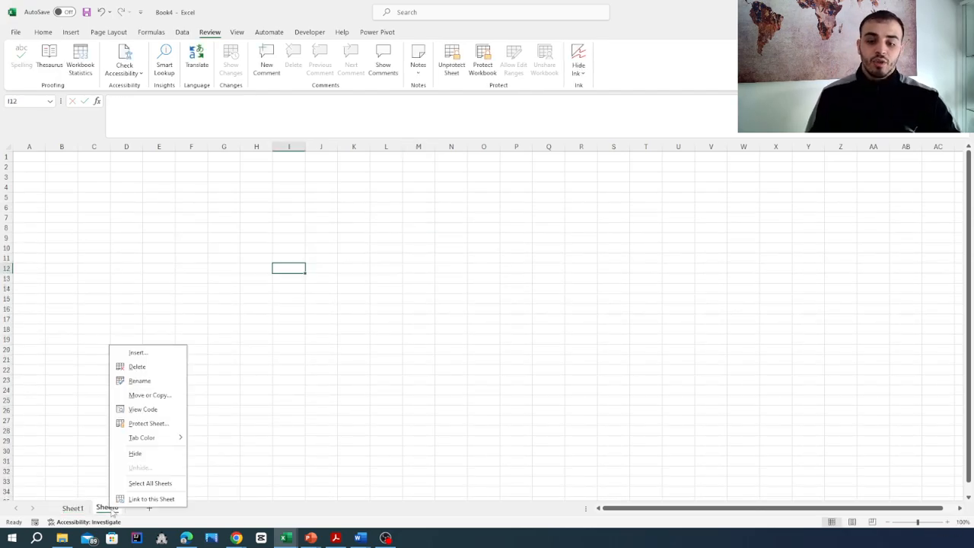
left_click(158, 367)
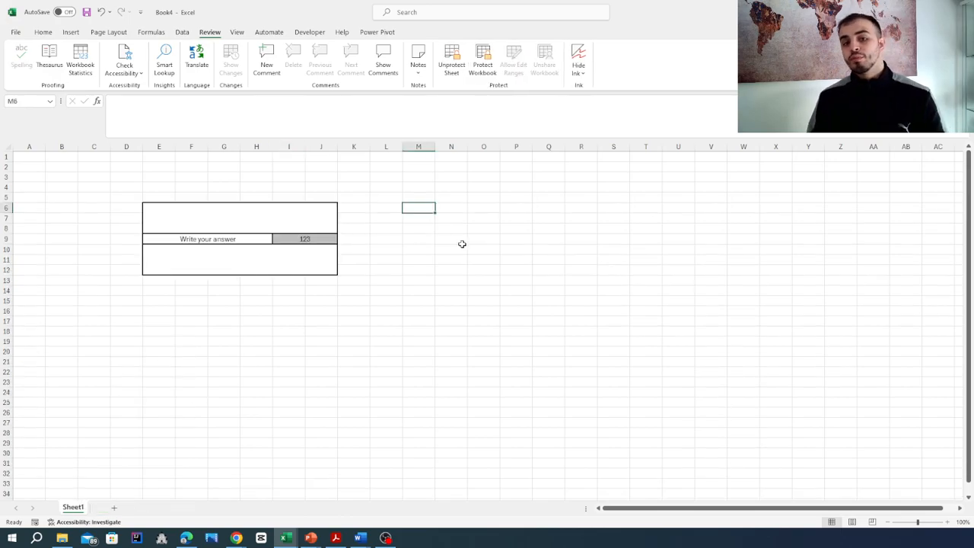
Protect the workbook structure with a password, entered and confirmed
left_click(484, 67)
type("123")
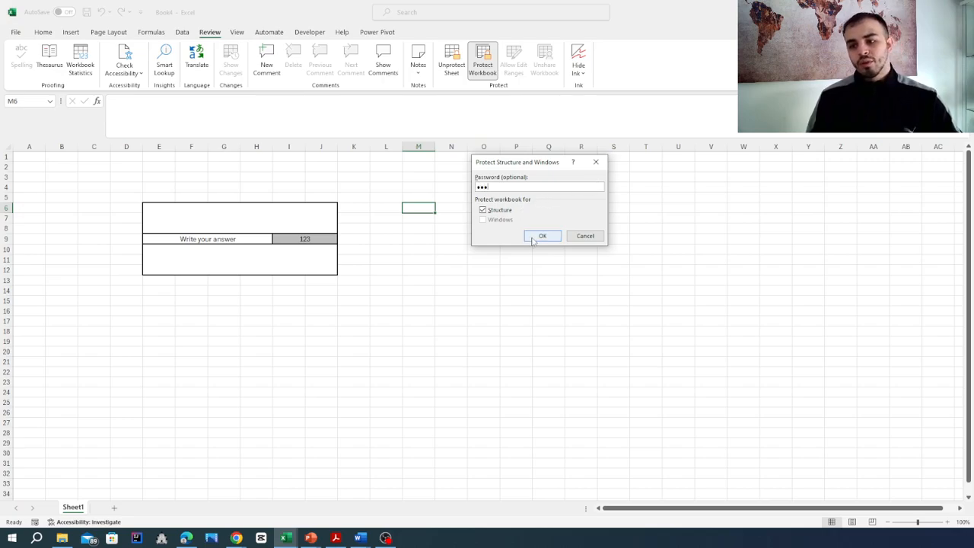
left_click(540, 237)
type("123")
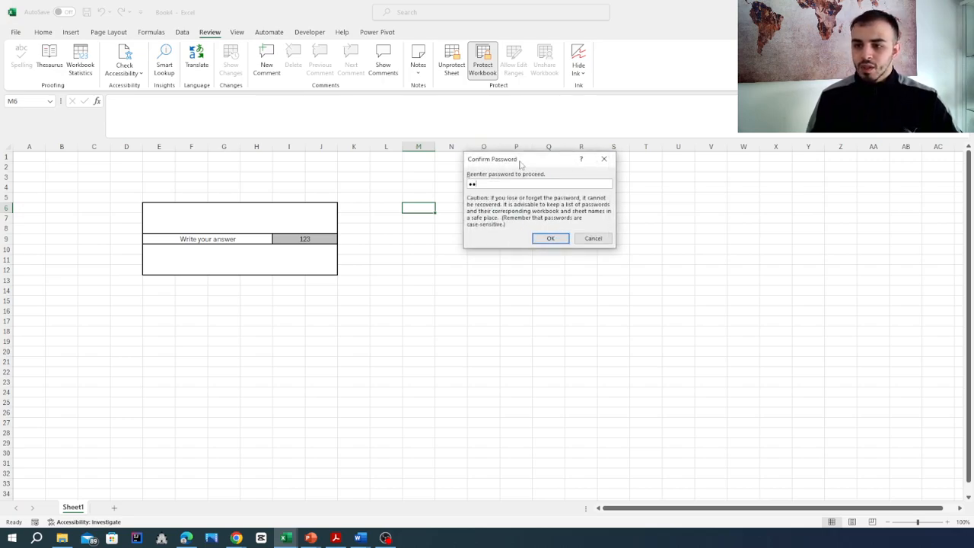
left_click(551, 239)
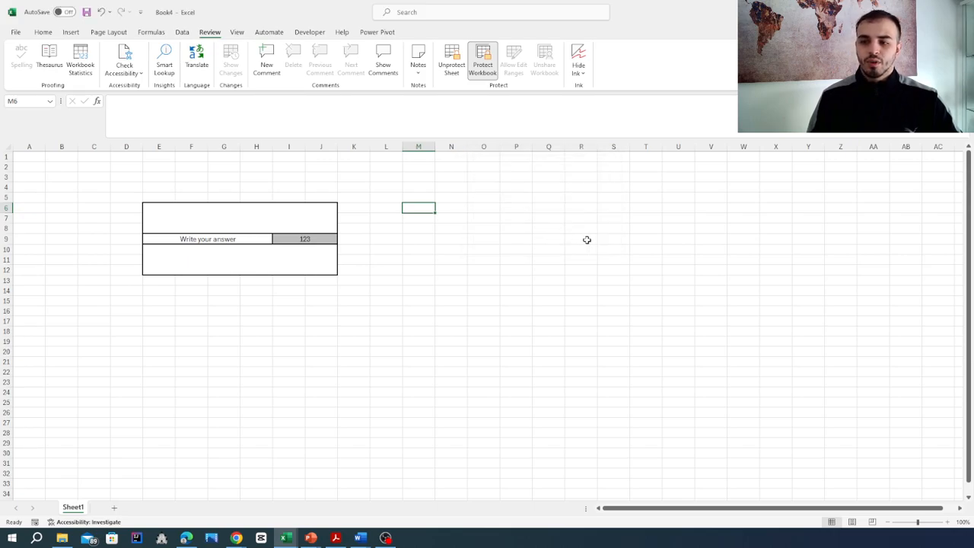
left_click(439, 313)
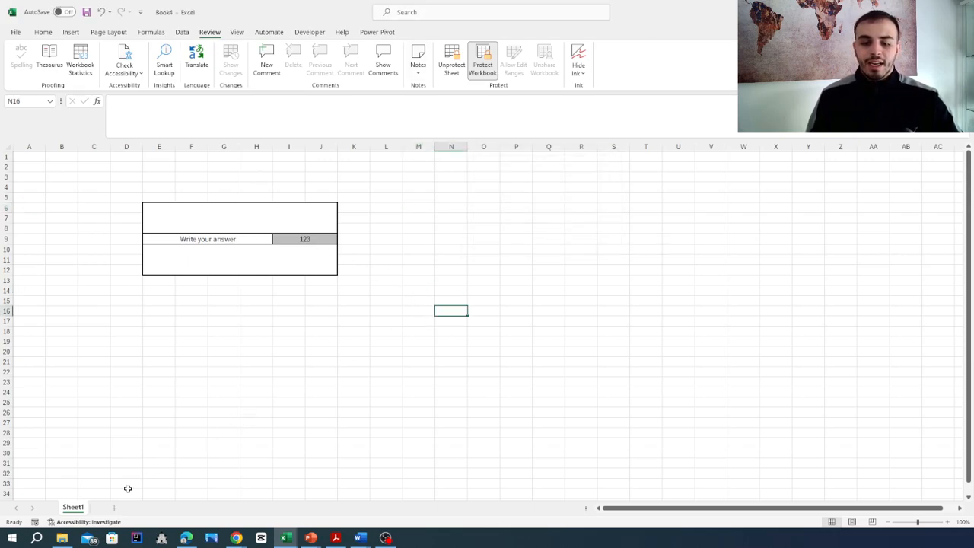
Check that the new-sheet button and locked cell R5 refuse changes
left_click(251, 422)
left_click(182, 453)
left_click(65, 330)
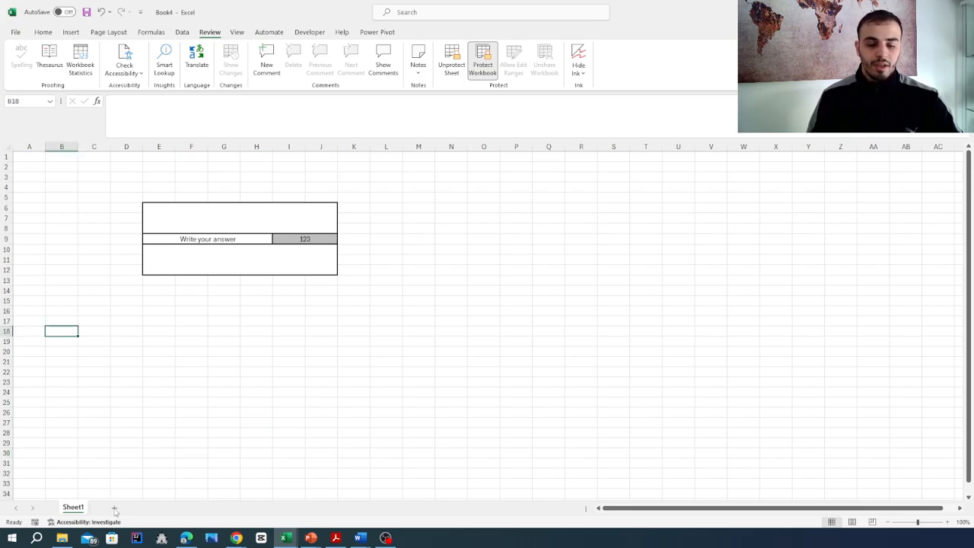
left_click(578, 200)
key("a")
left_click(490, 297)
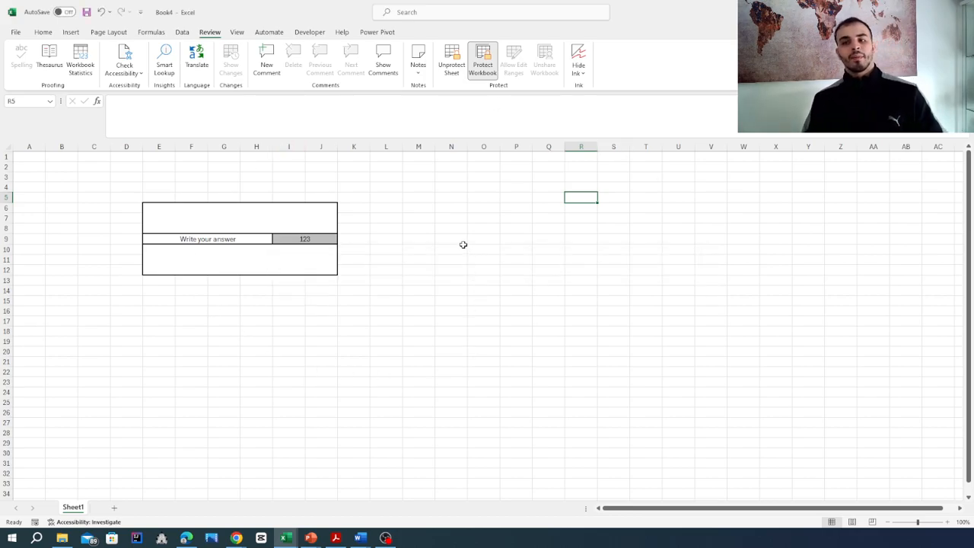
Replace the answer in I9 with 4
left_click(321, 239)
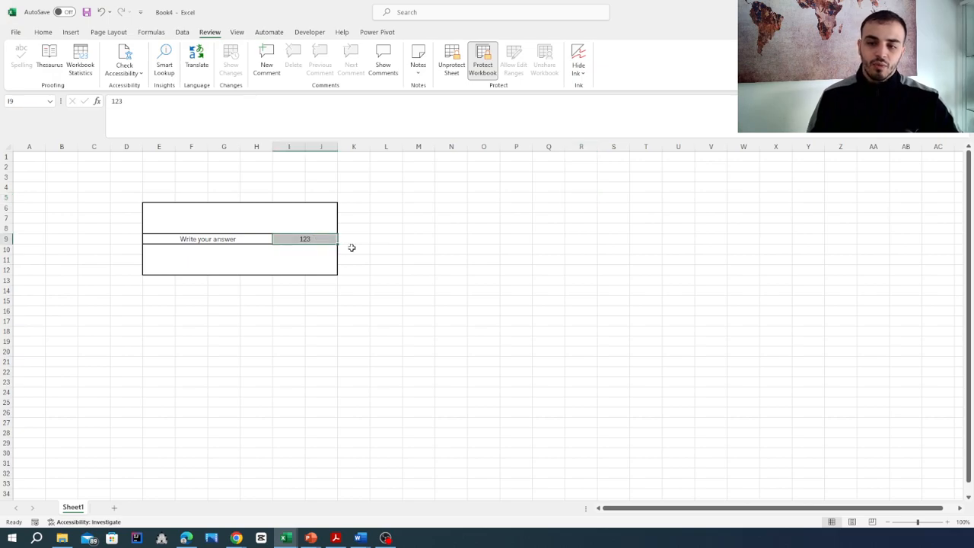
type("4")
left_click(462, 254)
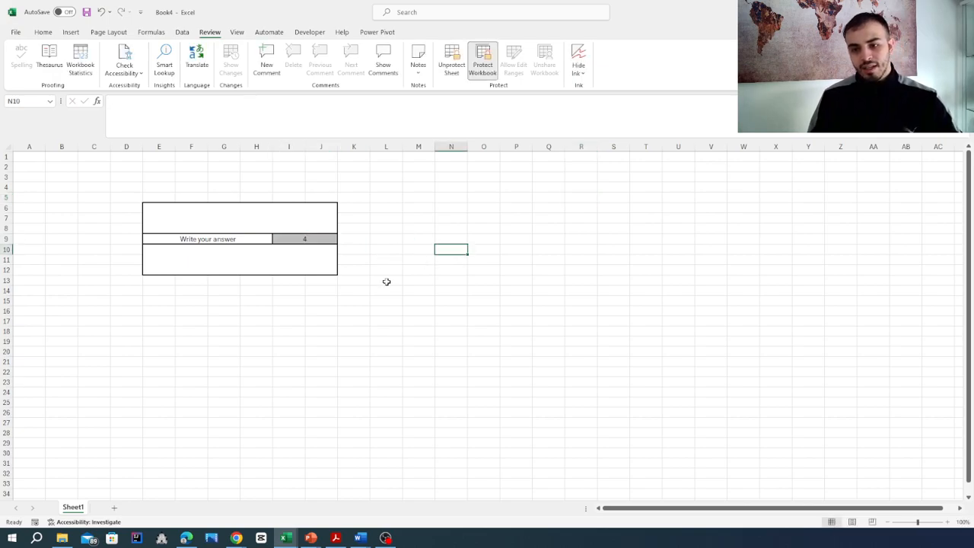